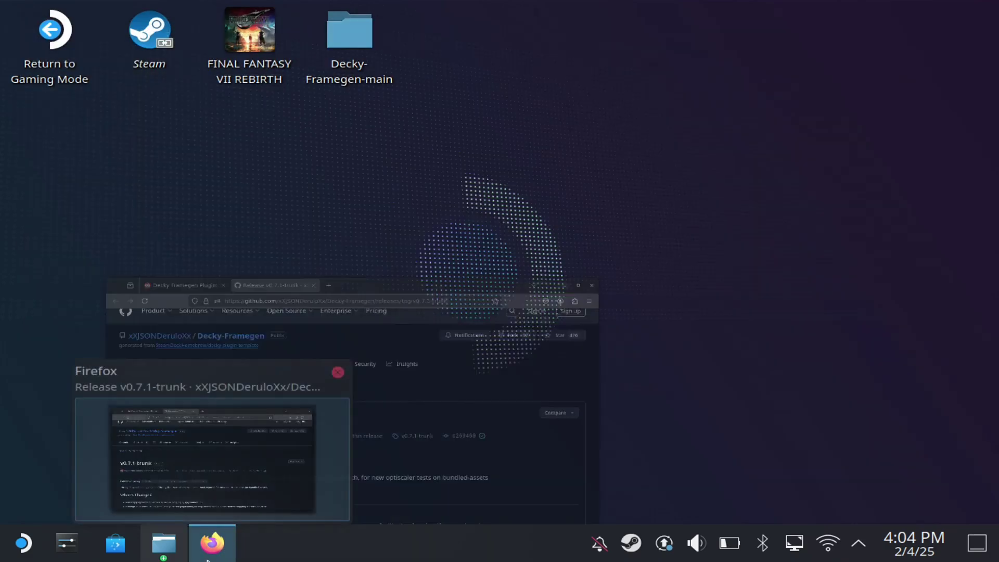
- Scroll the v0.7.1-trunk release page to the Decky.Framegen.zip asset, then switch to Dolphin's Downloads folder
left_click(212, 543)
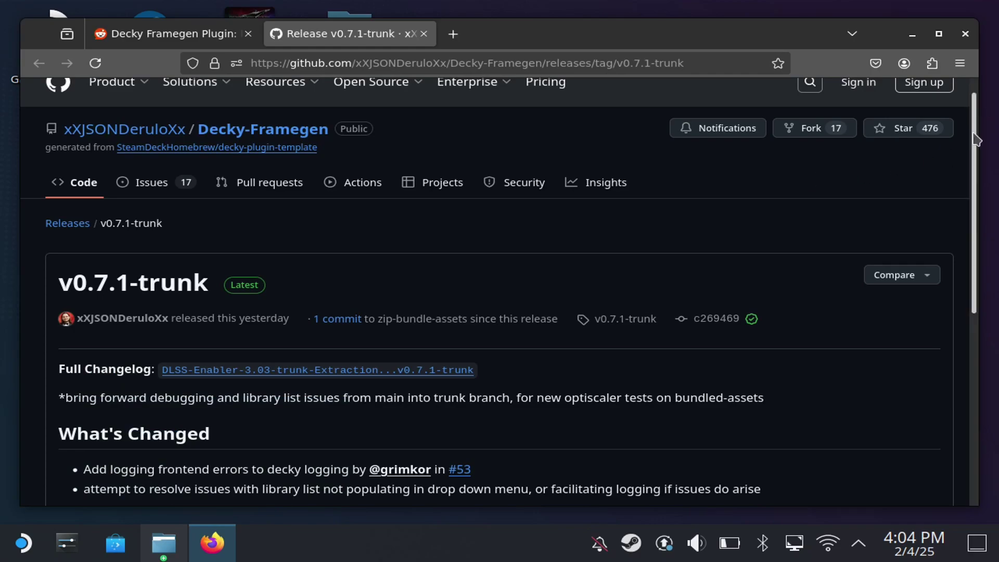
left_click_drag(978, 151, 994, 334)
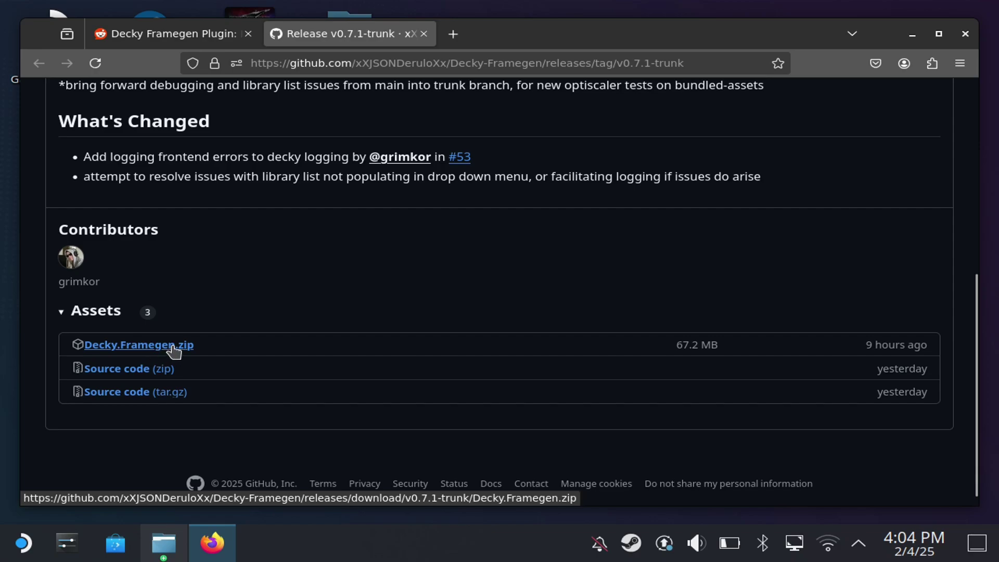
key("alt+Tab")
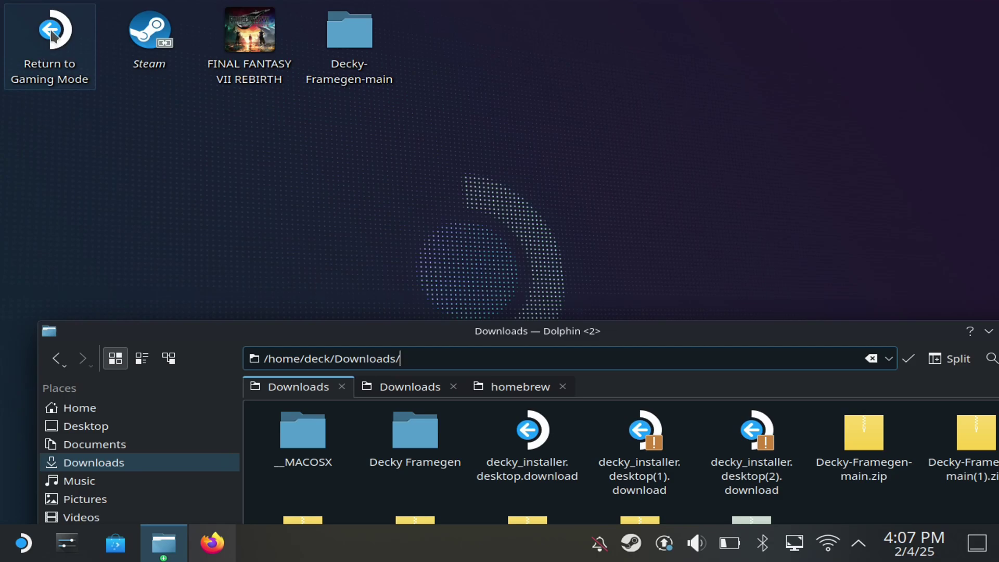
- Back in Gaming Mode, open Decky's settings and confirm Developer mode is turned on
double_click(54, 37)
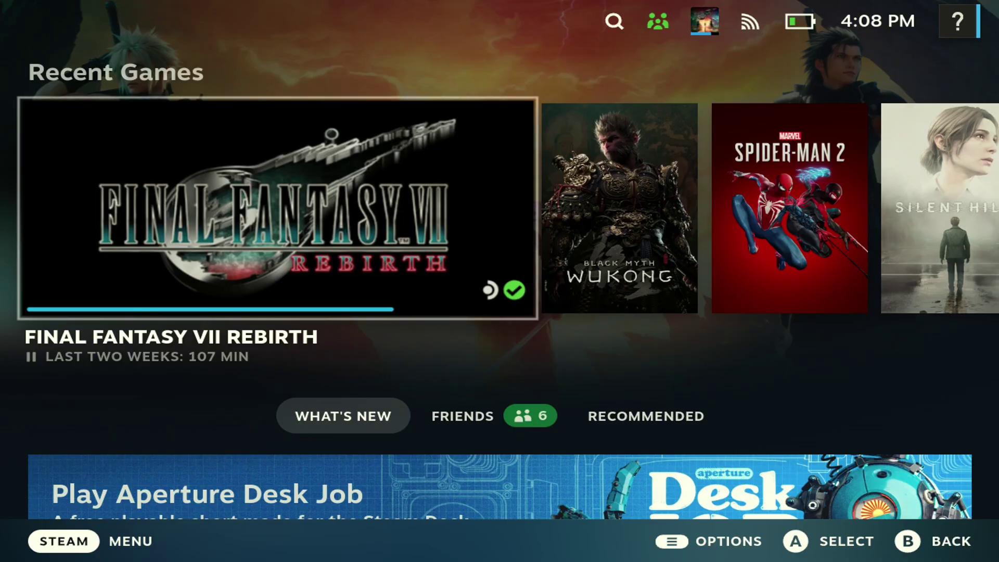
key("ctrl+2")
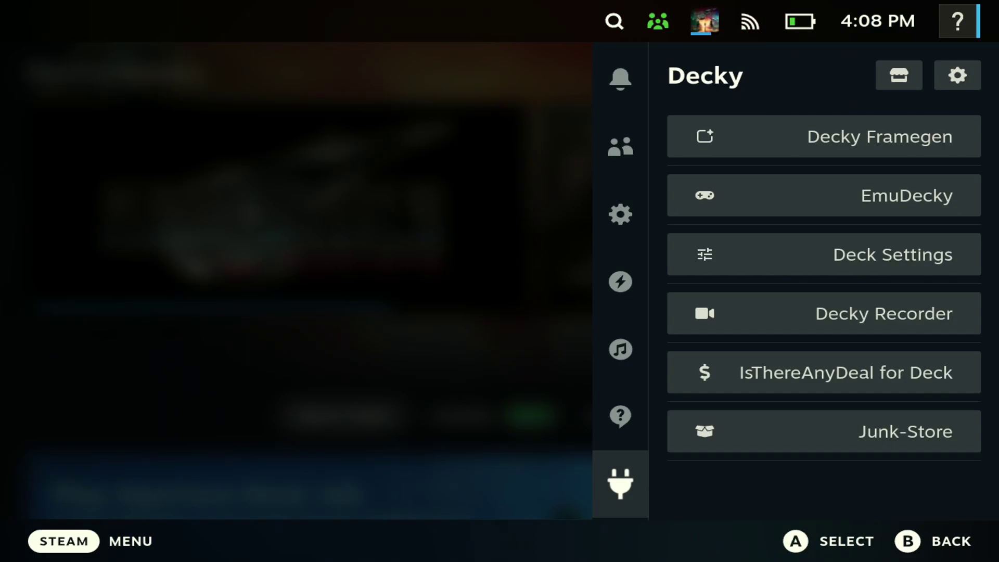
key("Up")
key("Right")
key("Return")
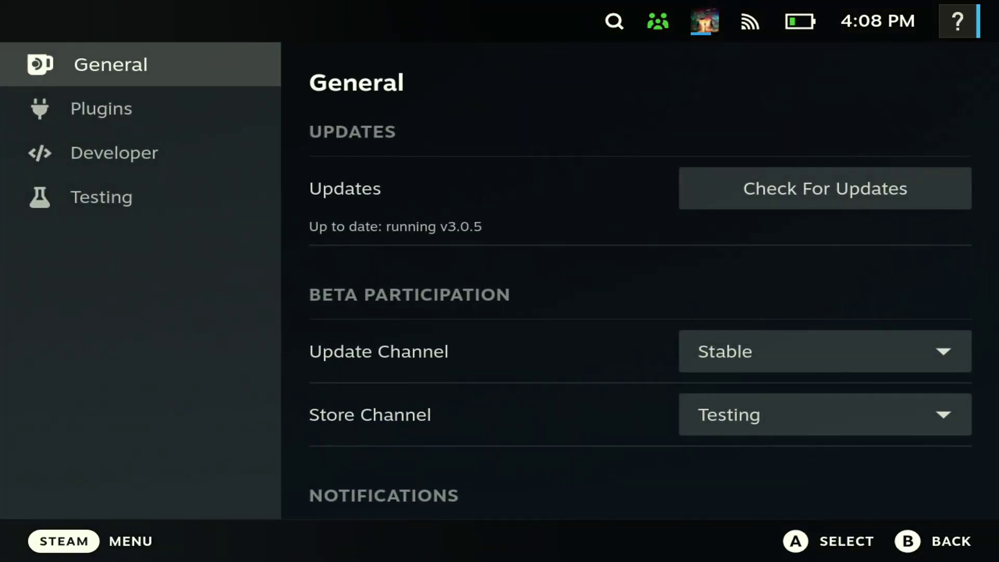
key("Down")
key("Down")
key("Up")
key("Up")
key("Right")
key("Down")
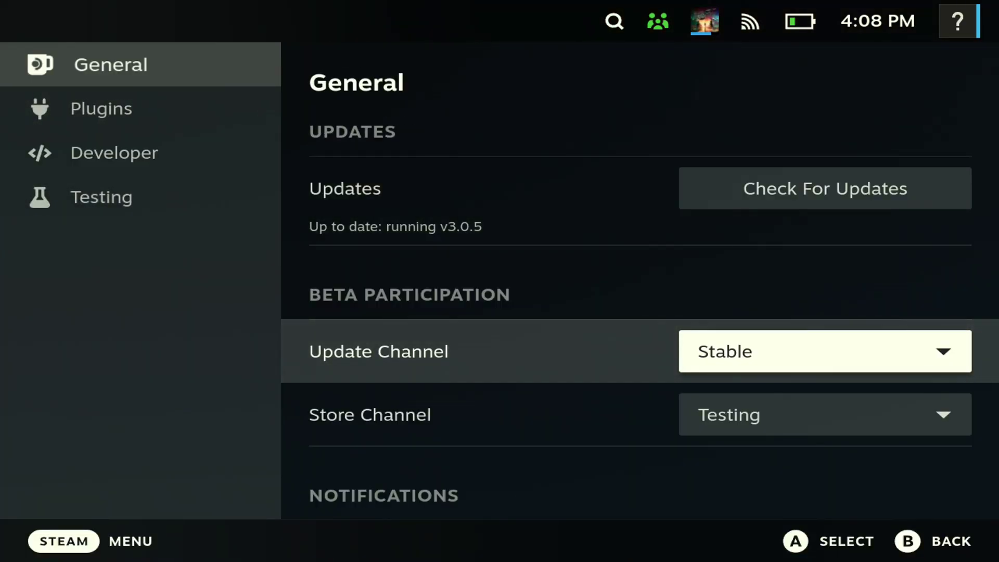
key("Down")
key("Down")
key("Down")
key("Down")
key("Down")
key("Up")
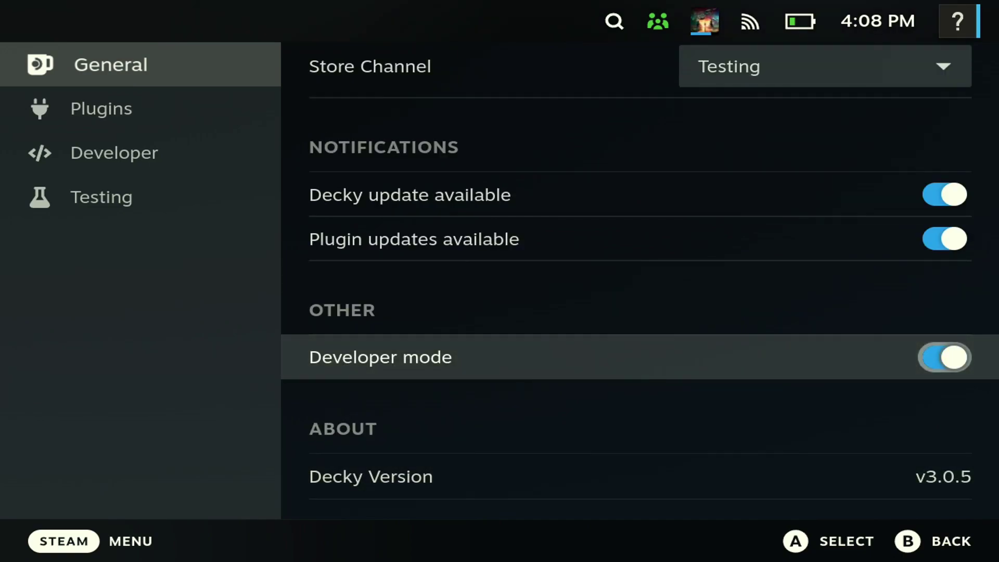
- Under Developer, install a plugin from ZIP, choosing Decky-Framegen(1).zip in Downloads
key("Left")
key("Down")
key("Down")
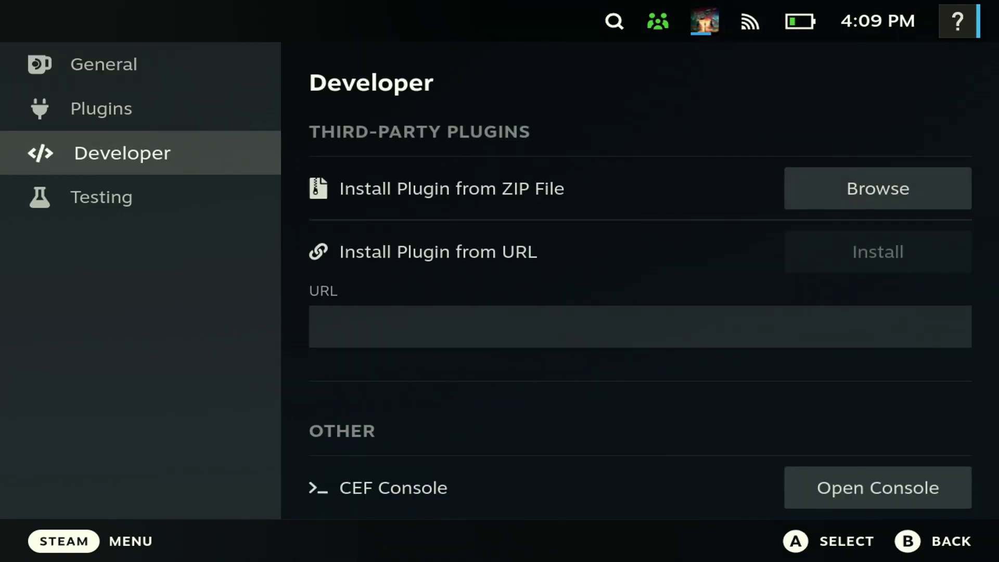
key("Right")
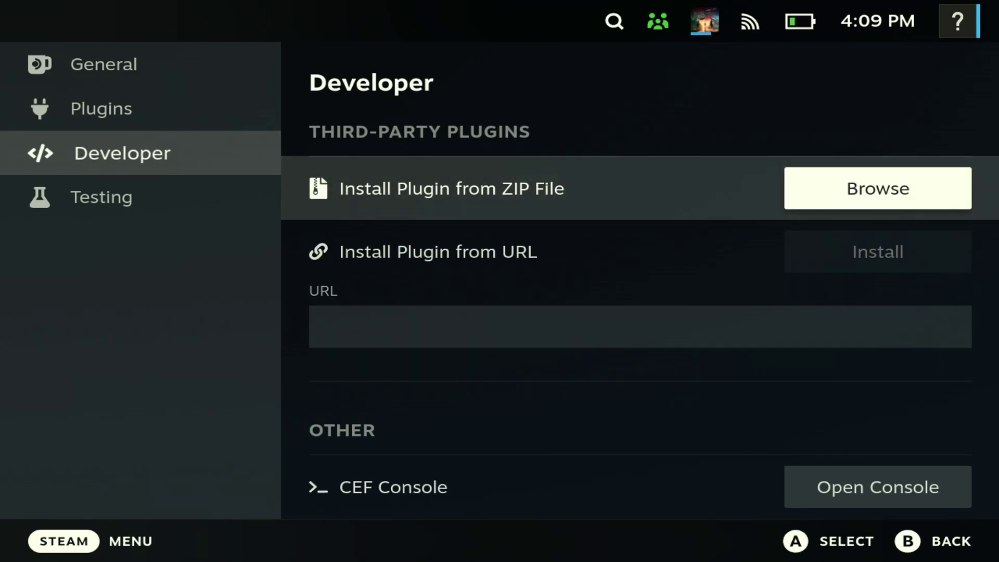
key("Return")
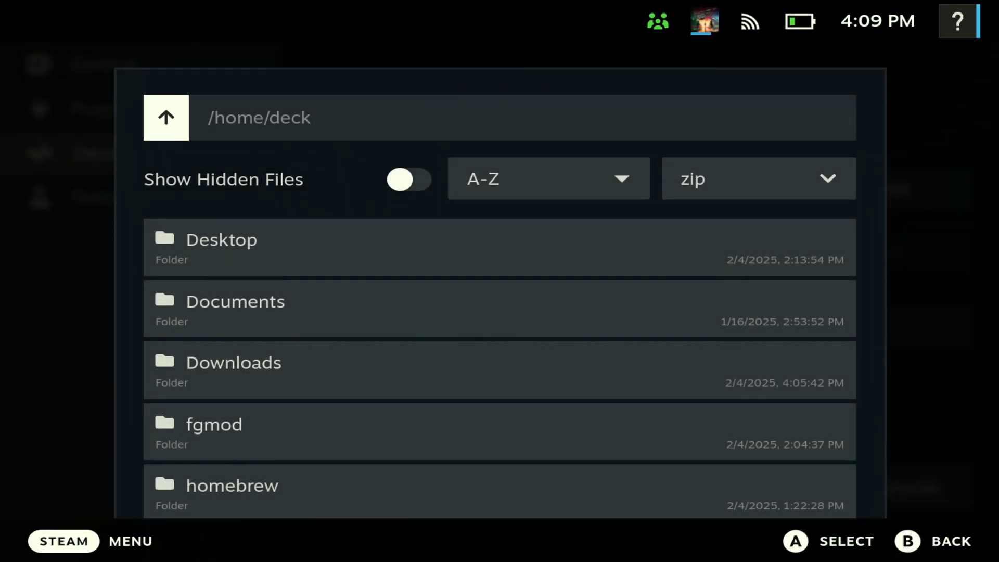
key("Down")
key("Down")
key("Down")
key("Down")
key("Return")
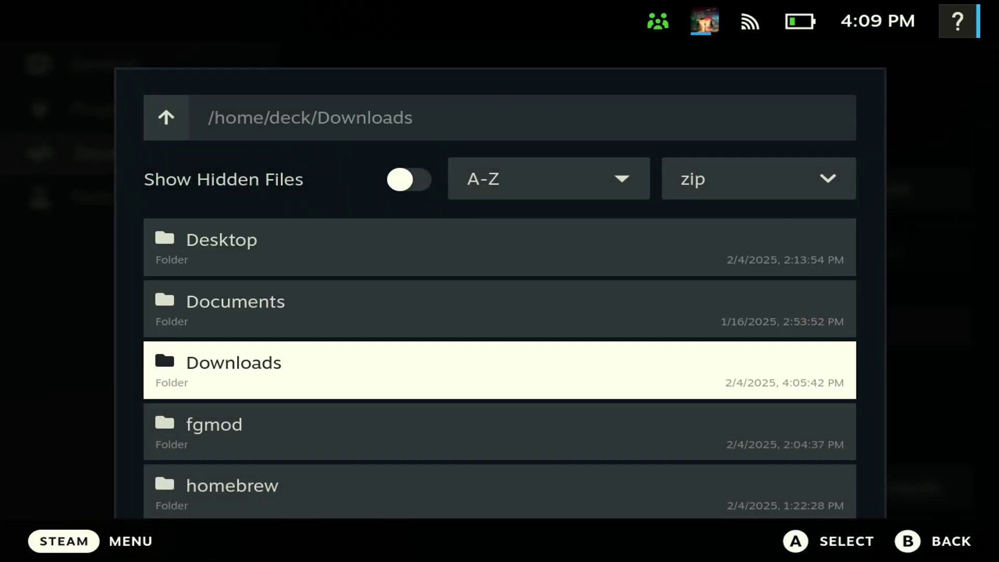
key("Down")
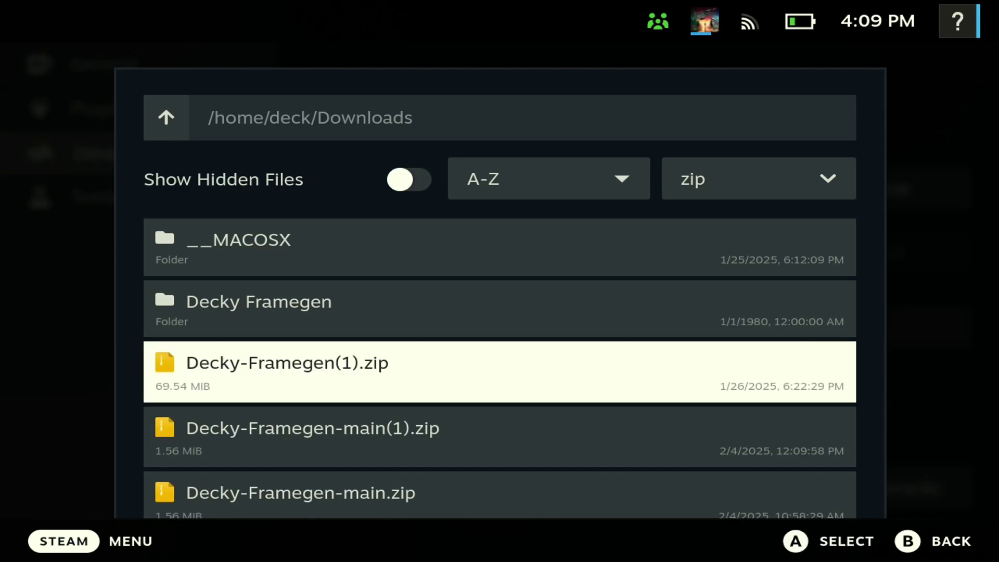
key("Return")
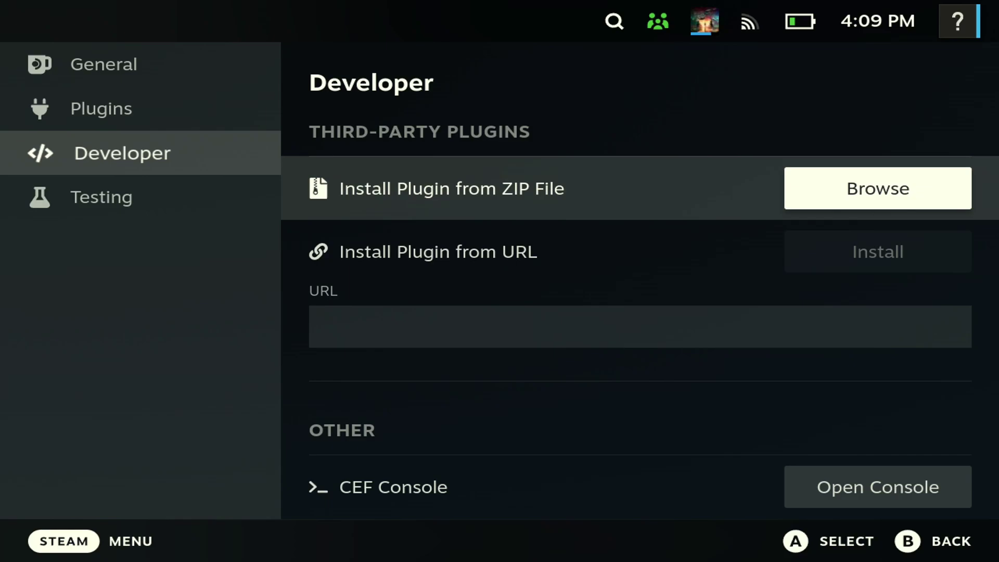
- Open the Decky Framegen plugin page from the Decky quick access menu
key("Escape")
key("Escape")
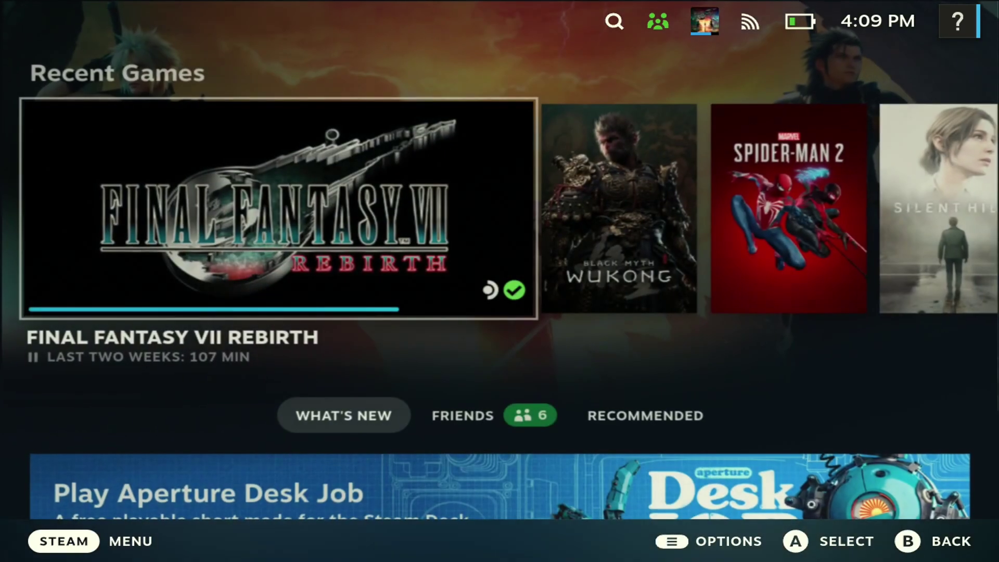
key("ctrl+2")
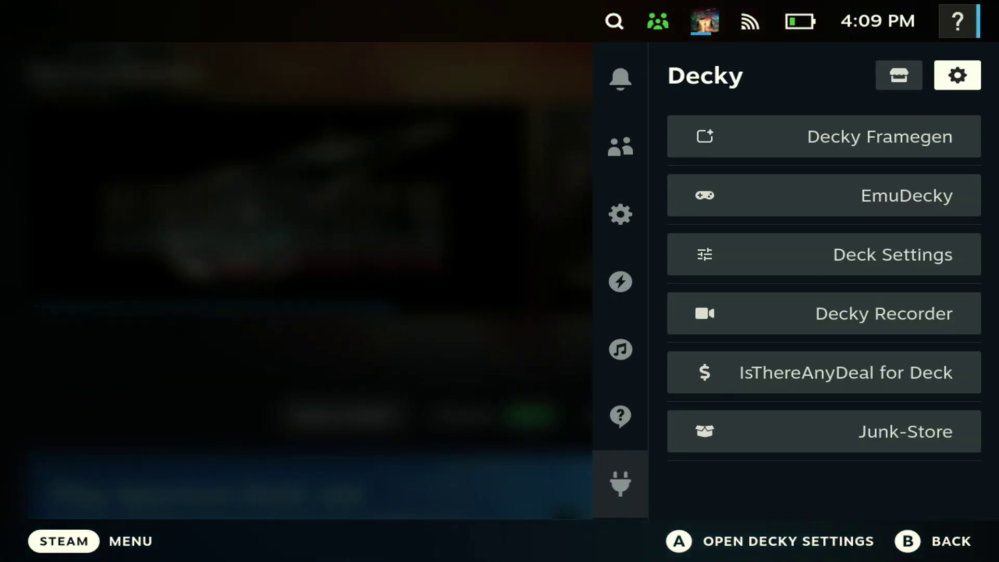
key("Down")
key("Down")
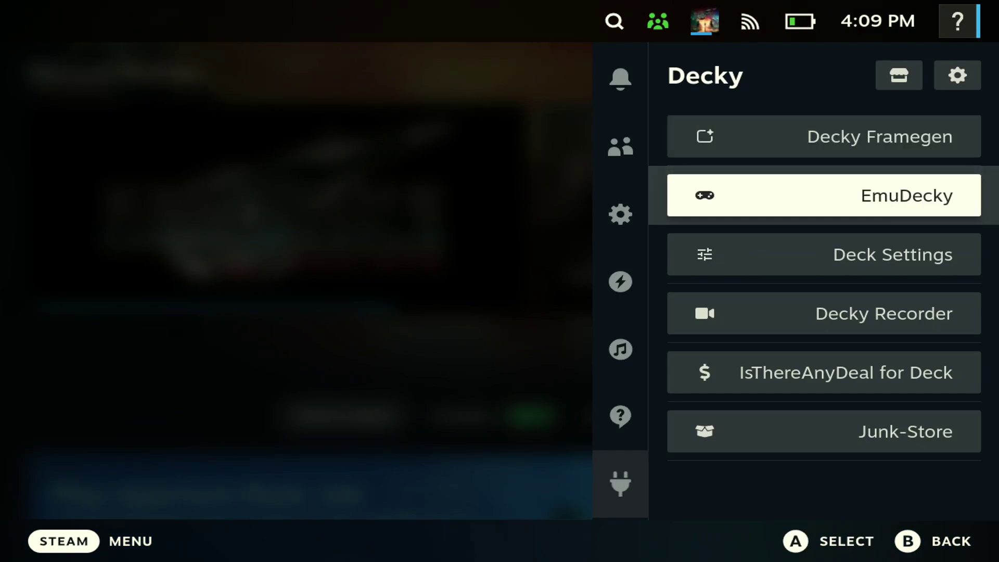
key("Up")
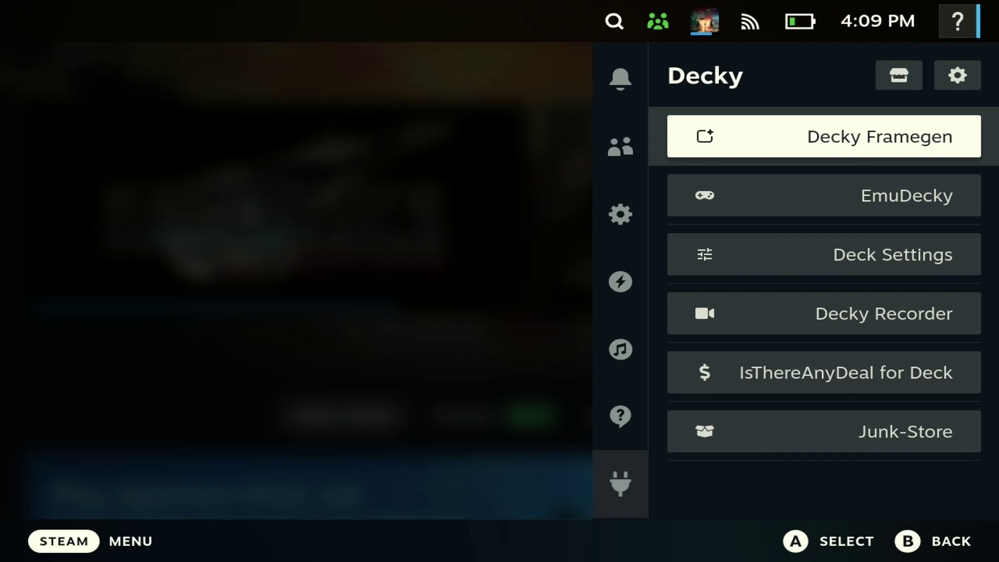
key("Return")
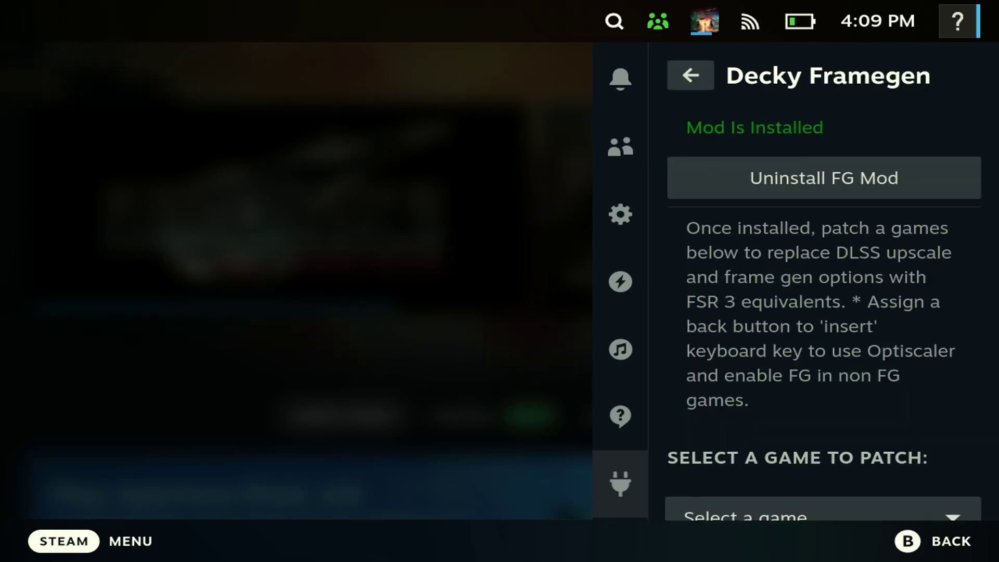
key("Down")
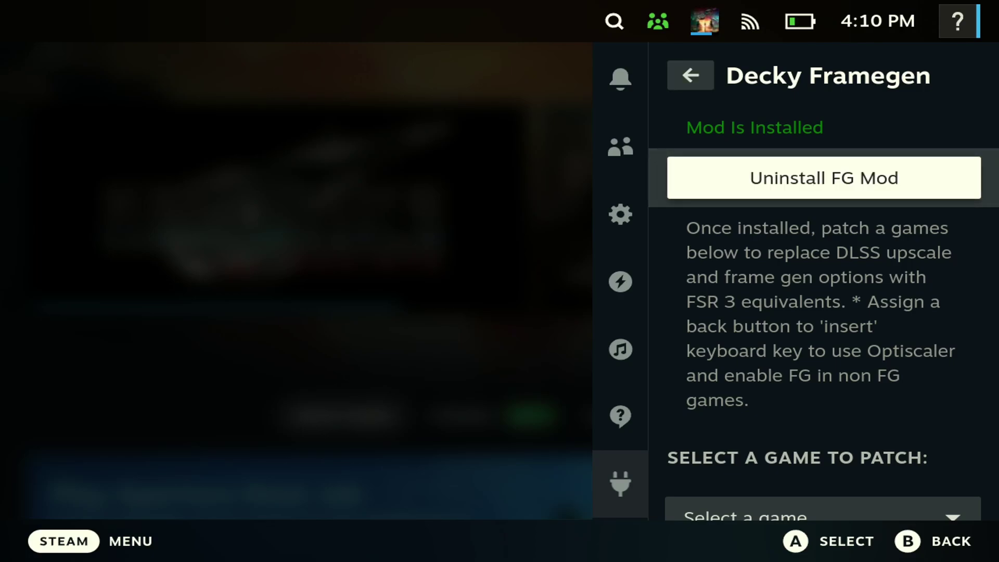
key("Up")
key("Down")
key("Down")
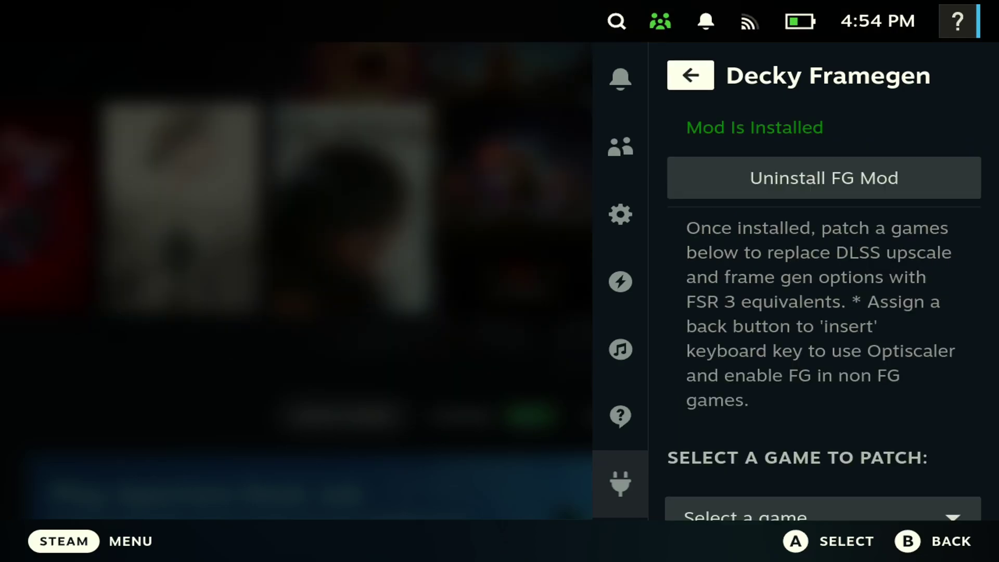
key("Down")
key("Down")
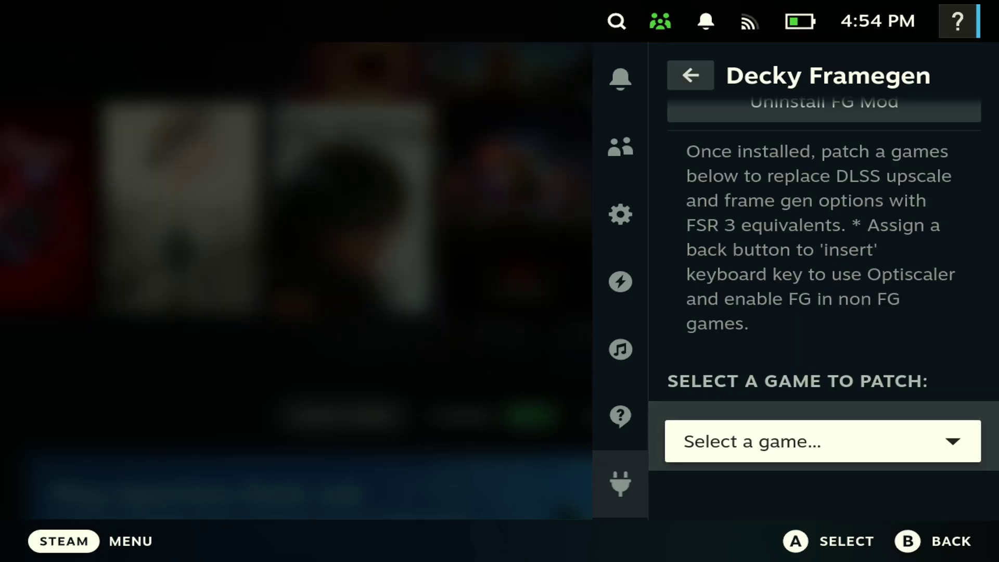
- Select Black Myth: Wukong in the game list and patch it for frame generation
key("Return")
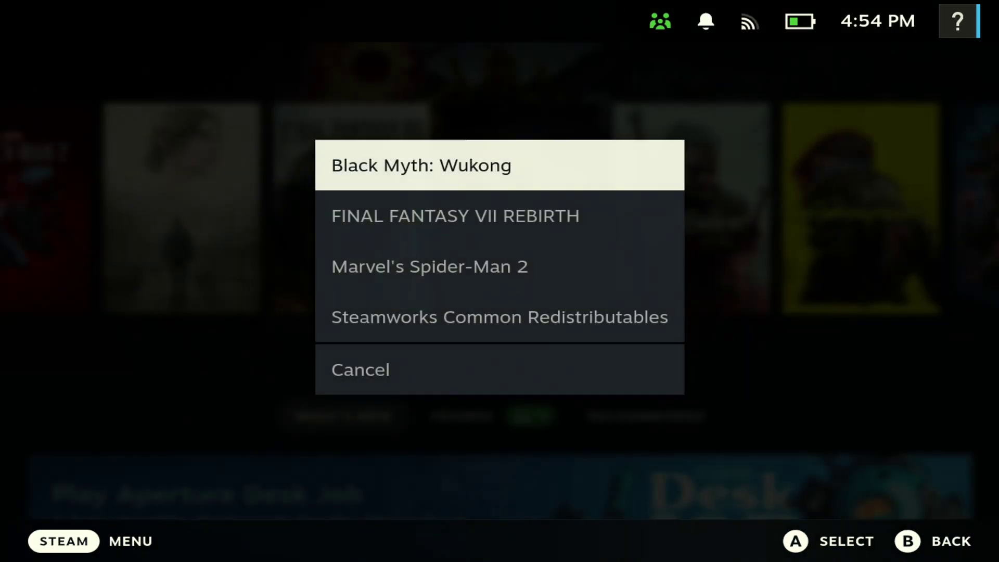
key("Down")
key("Up")
key("Return")
key("Escape")
key("Down")
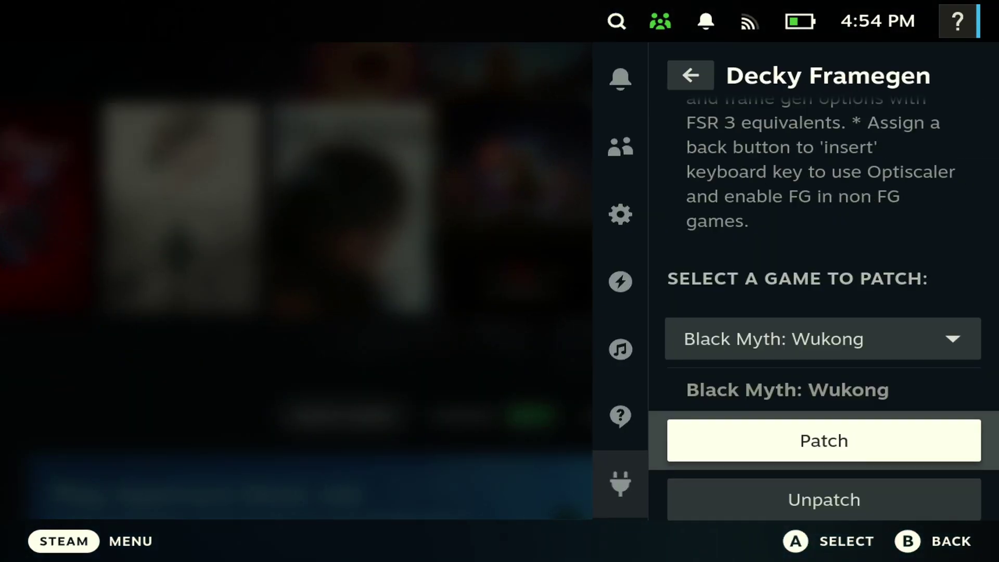
key("Down")
key("Up")
key("Return")
- Check the patch confirmation, then close the quick access panel to return home
key("Down")
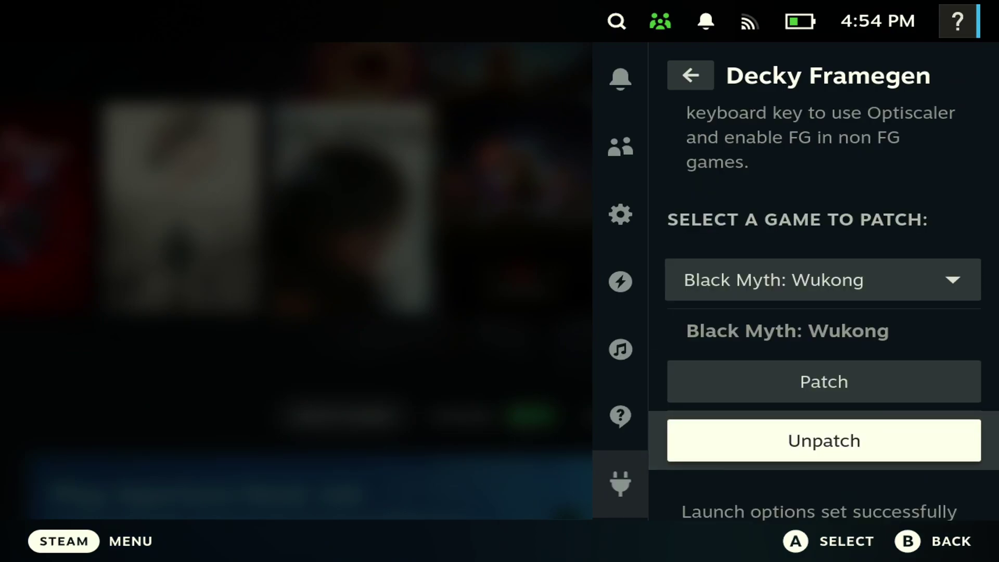
key("Escape")
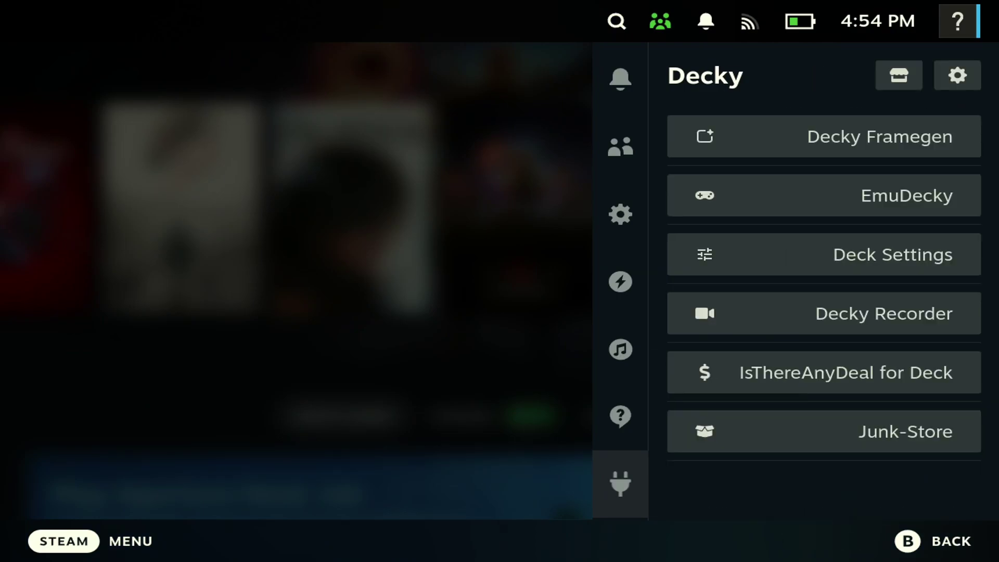
key("Left")
key("Escape")
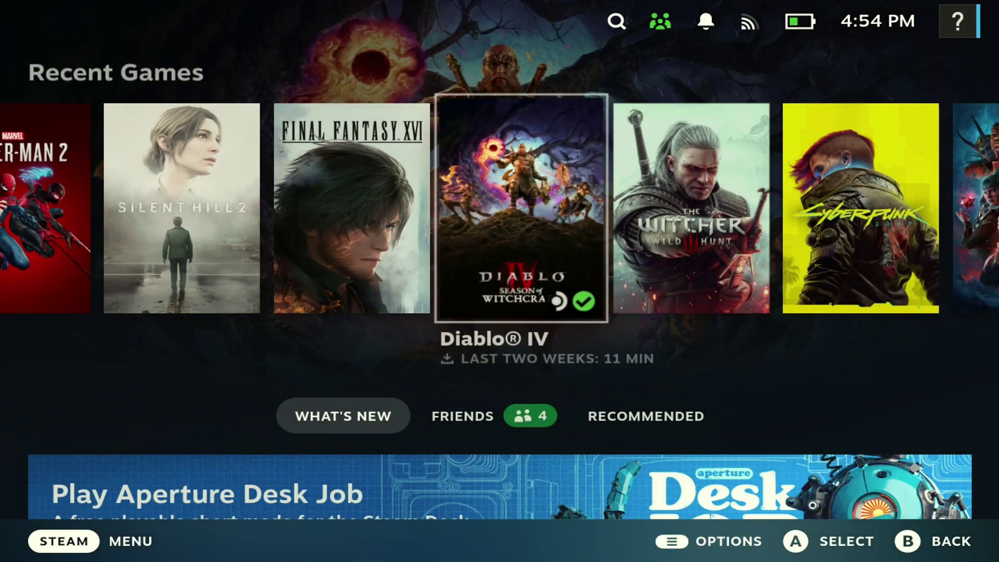
- Open Controller Settings for Black Myth: Wukong from the recent games row
key("Down")
key("Up")
key("Left")
key("Left")
key("Left")
key("Left")
key("Left")
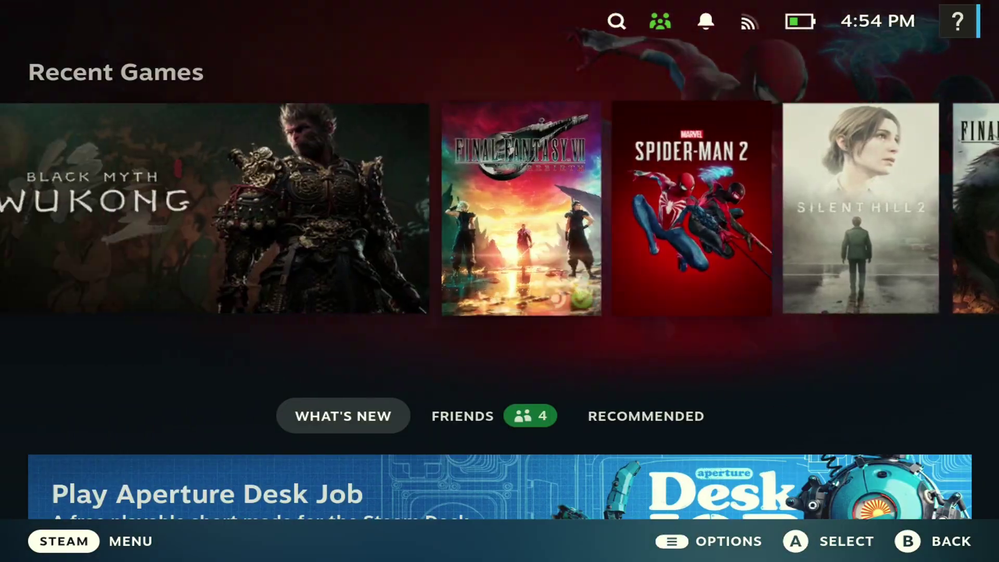
key("Return")
key("Return")
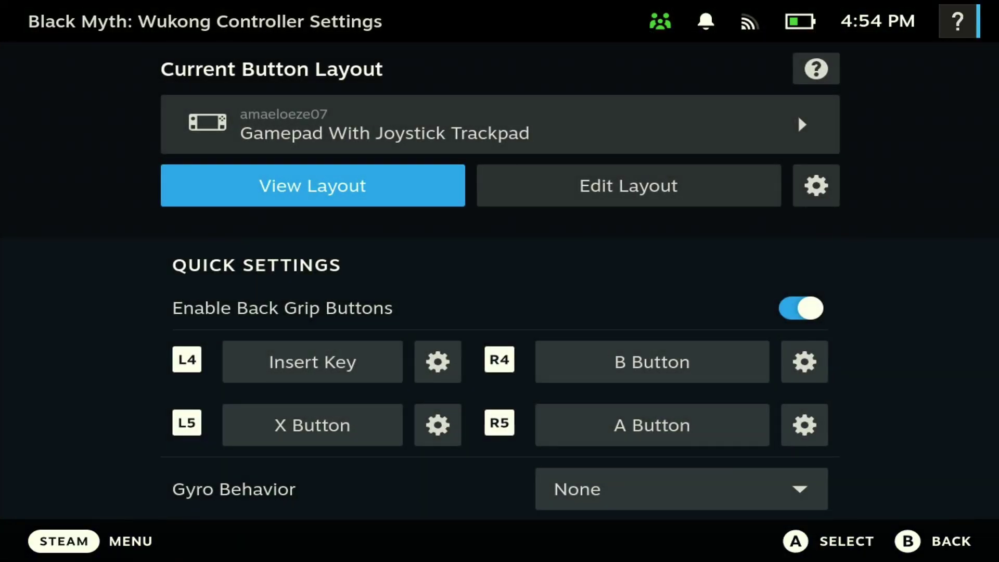
- Assign the Insert key from the numpad/navigation keys to the L4 back button
key("Down")
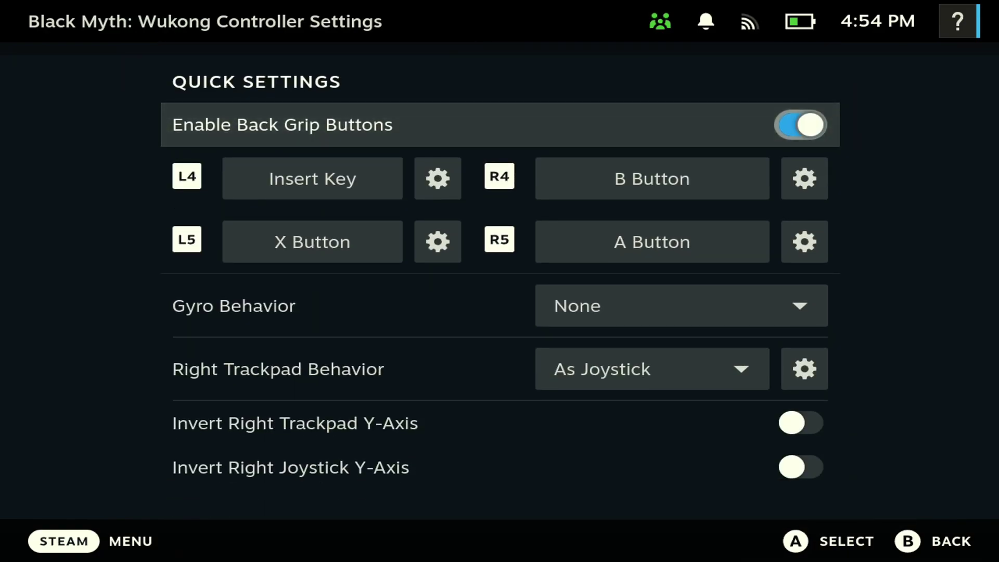
key("Down")
key("Left")
key("Left")
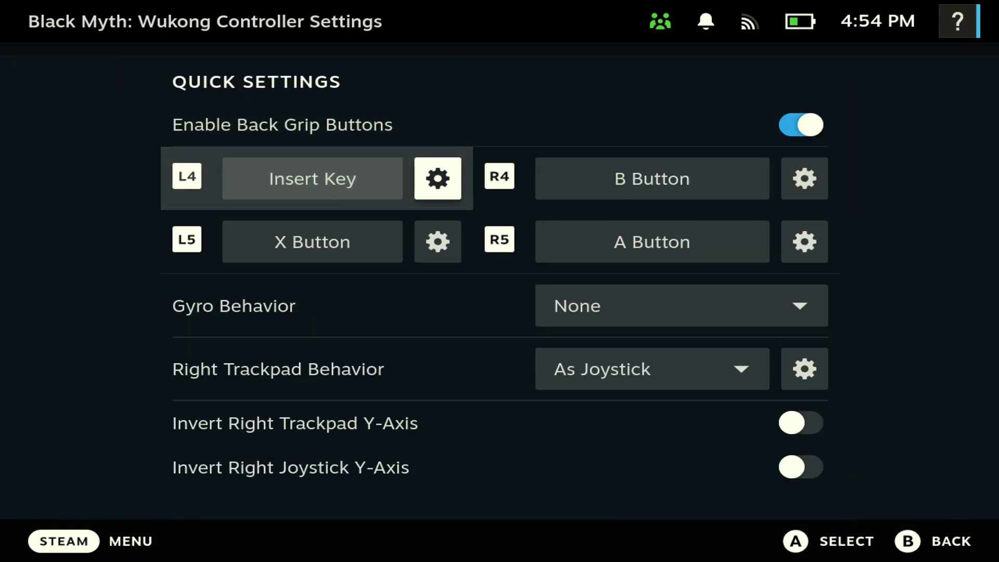
key("Left")
key("Return")
key("Tab")
key("Tab")
key("Tab")
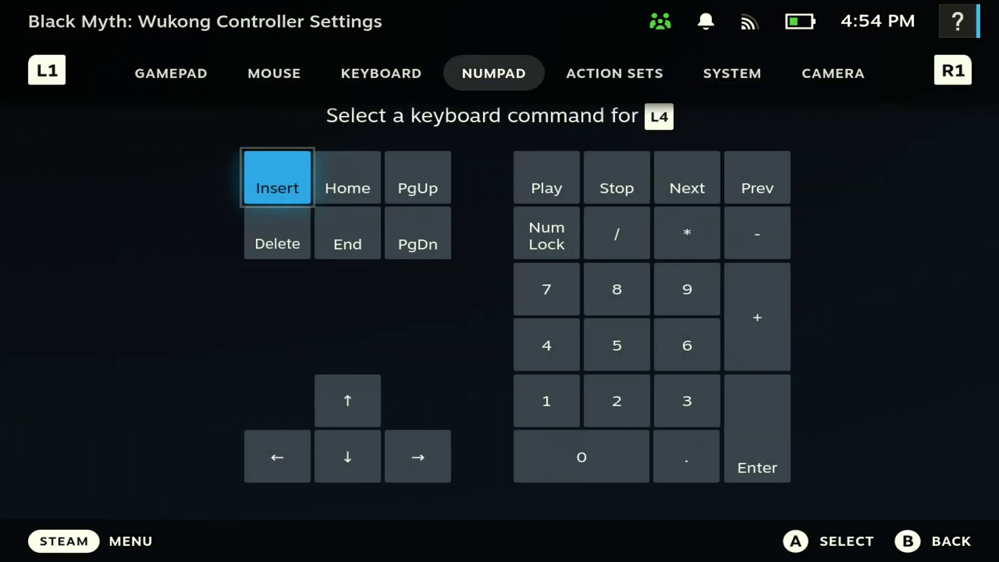
key("Down")
key("Up")
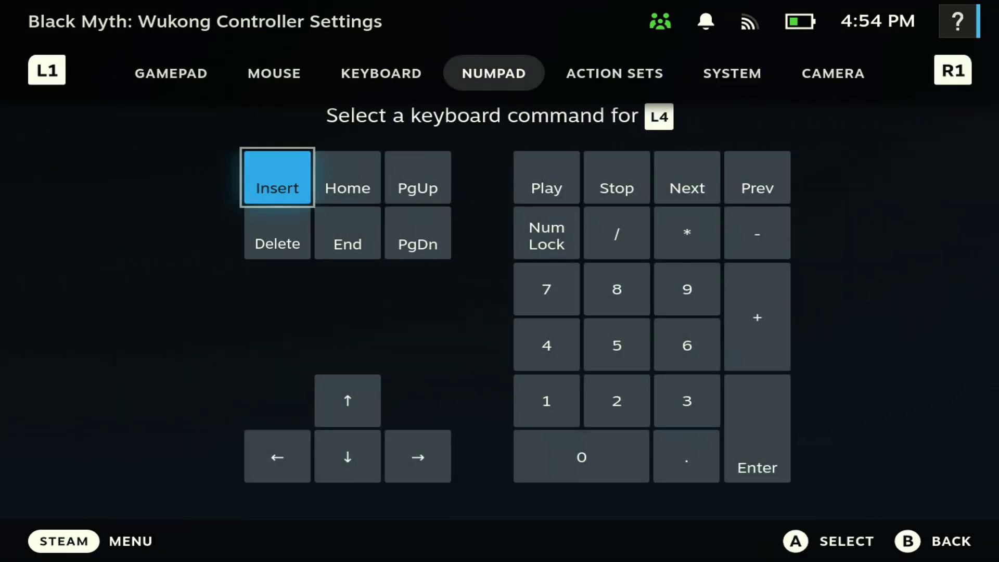
key("Return")
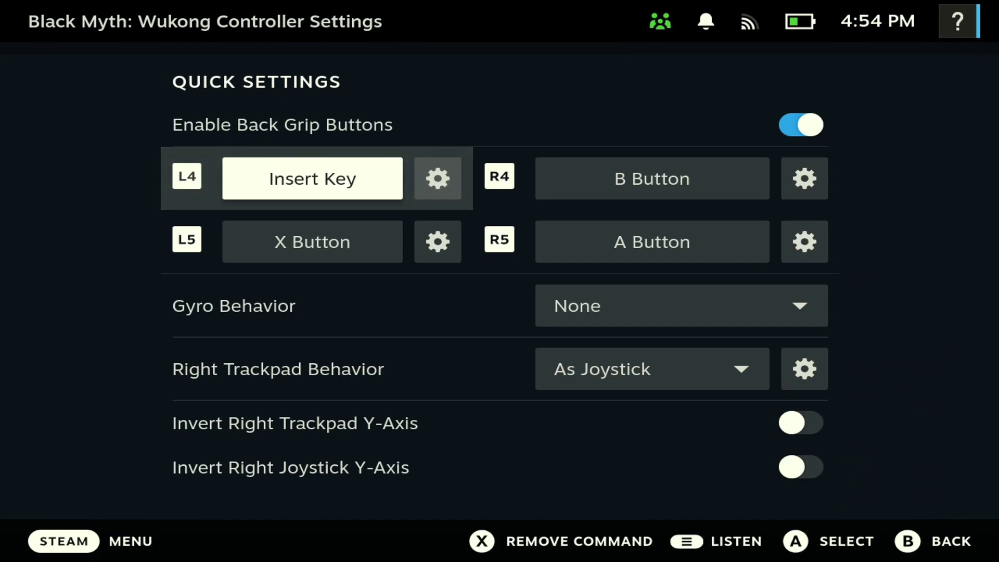
- Launch Black Myth: Wukong and get past the title screen to the main menu
key("Escape")
key("Left")
key("Return")
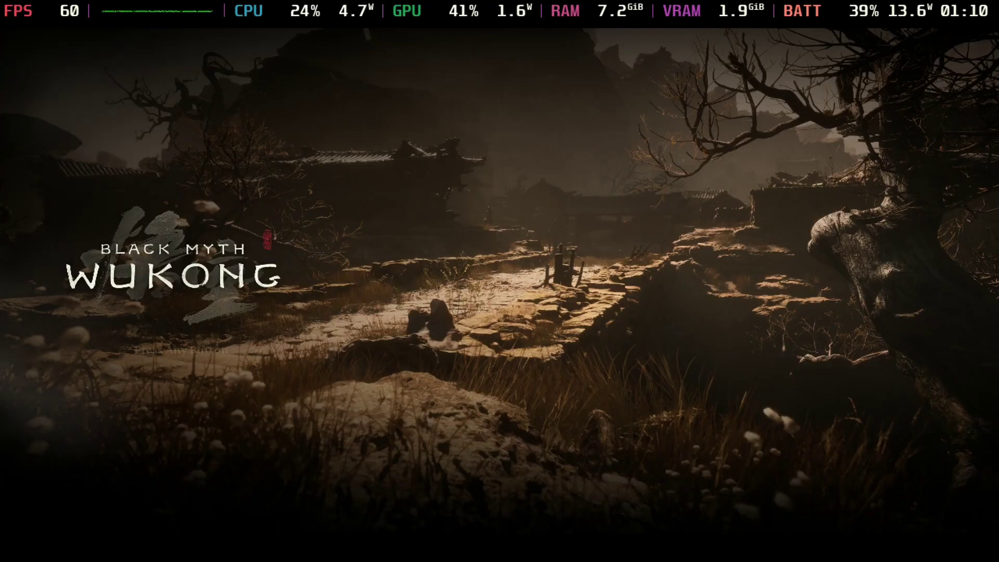
key("Return")
- Open the game's Graphics settings and review Super Resolution Sampling and Frame Generation
key("Down")
key("Down")
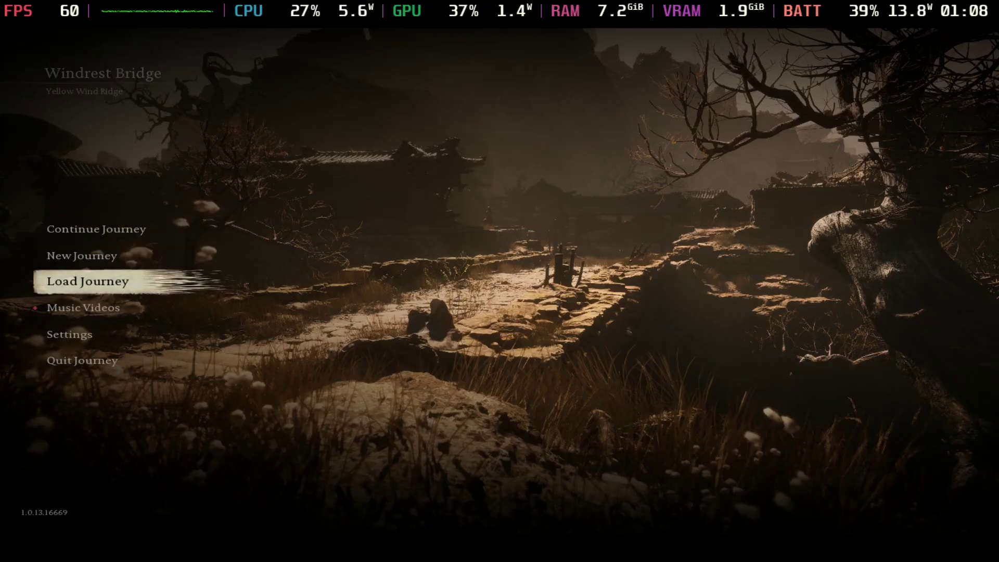
key("Down")
key("Down")
key("Return")
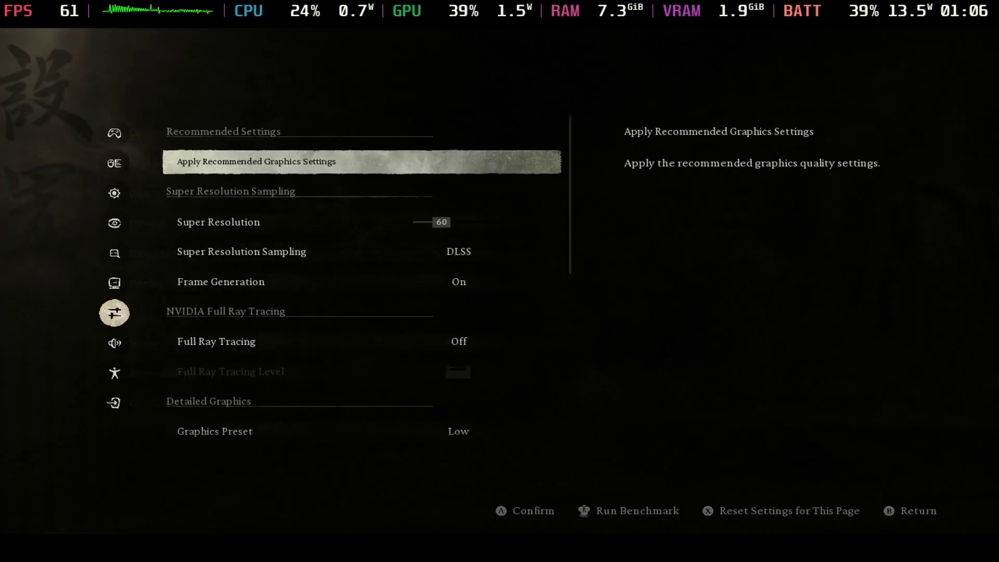
key("Down")
key("Down")
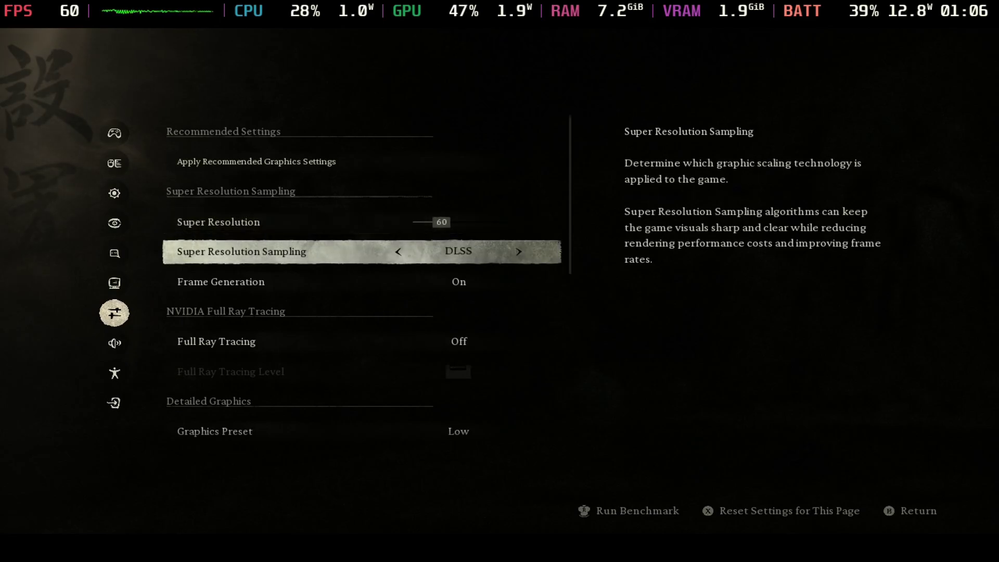
key("Down")
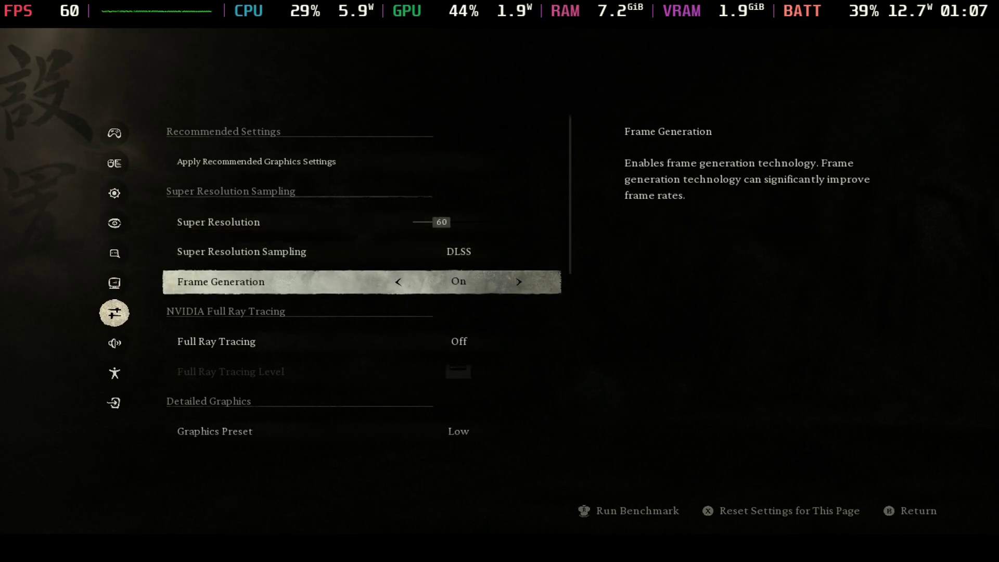
key("Up")
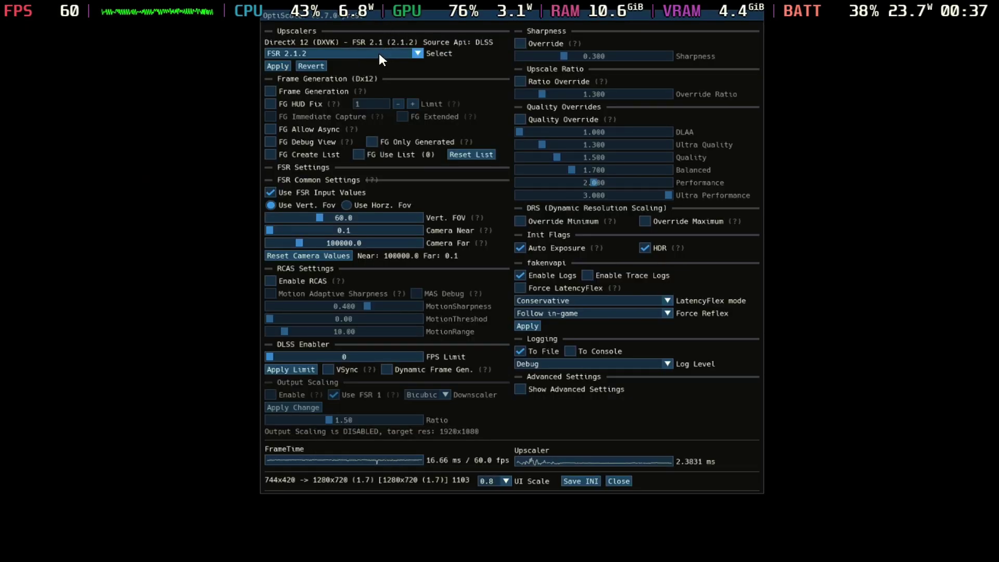
- Select FSR 3.X in OptiScaler's Upscalers list, apply it, and close the overlay
left_click(379, 54)
left_click(333, 97)
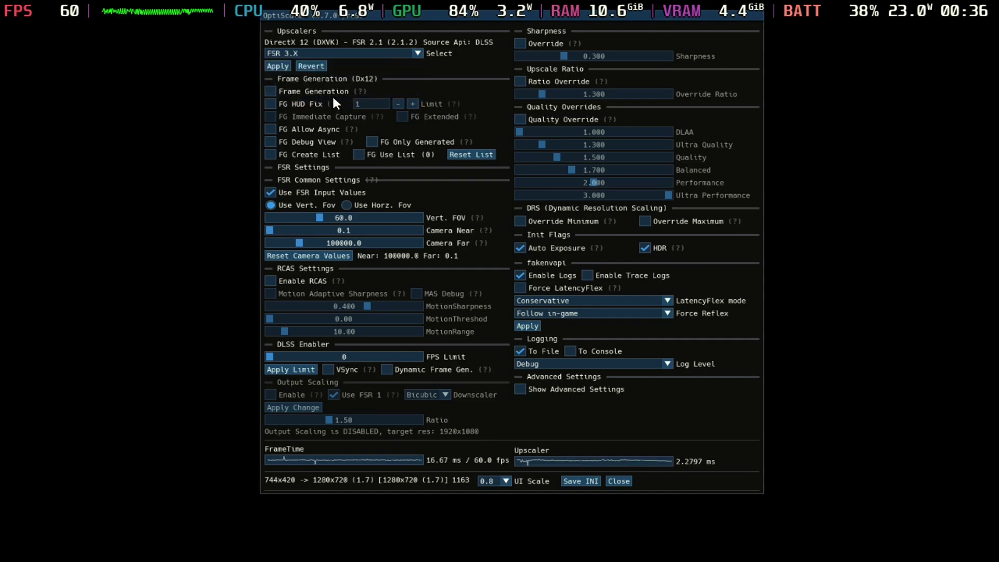
left_click(277, 67)
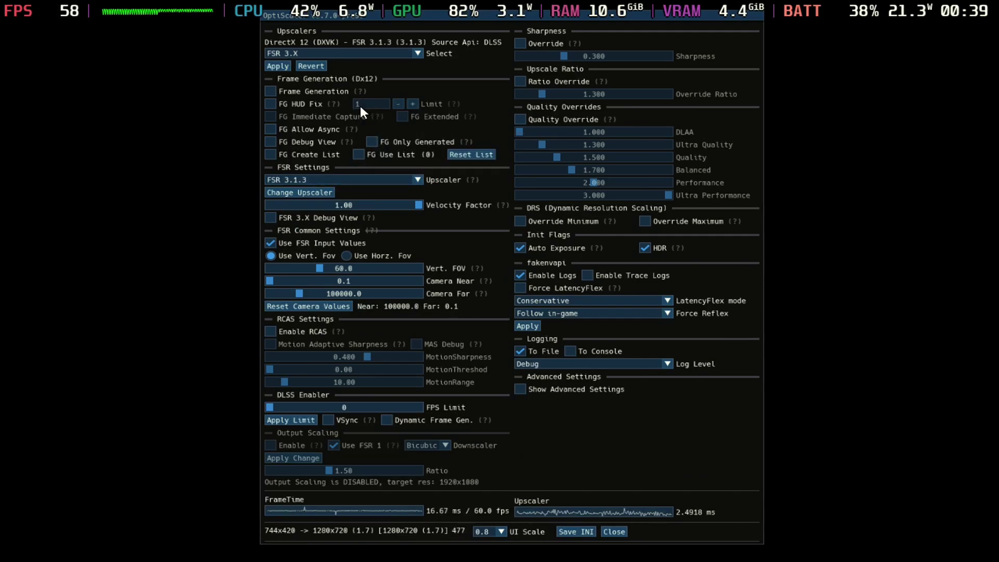
left_click(286, 68)
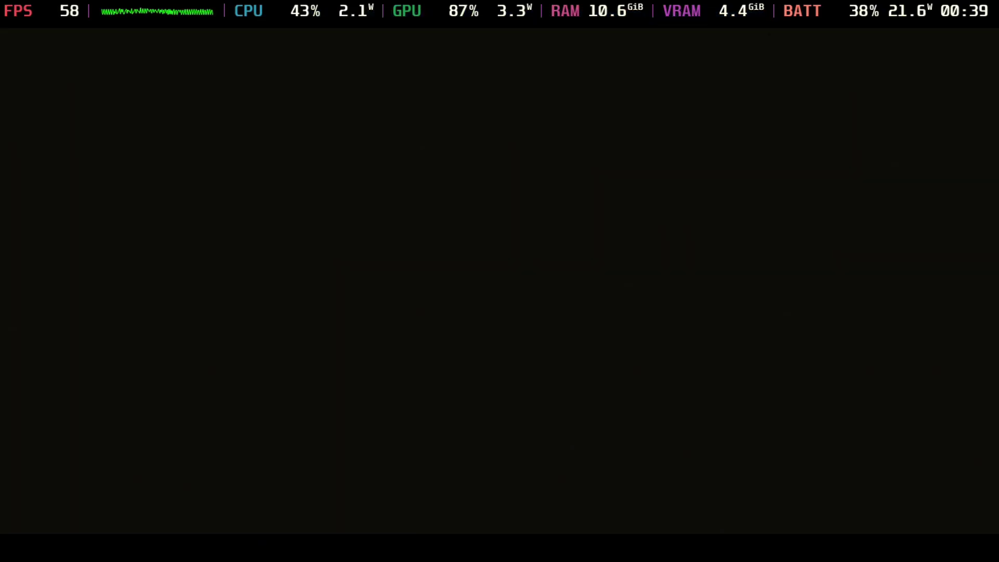